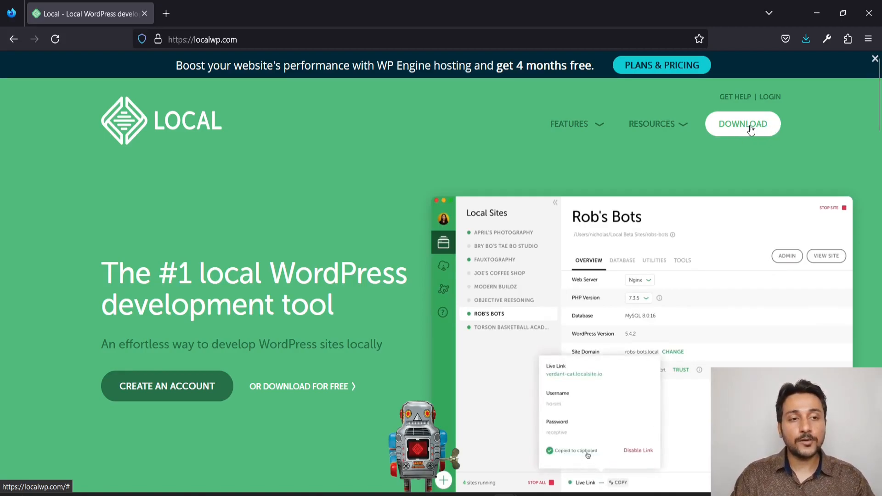
Open the Local download form on localwp.com, choose Windows as the platform and review the required contact fields
left_click(749, 126)
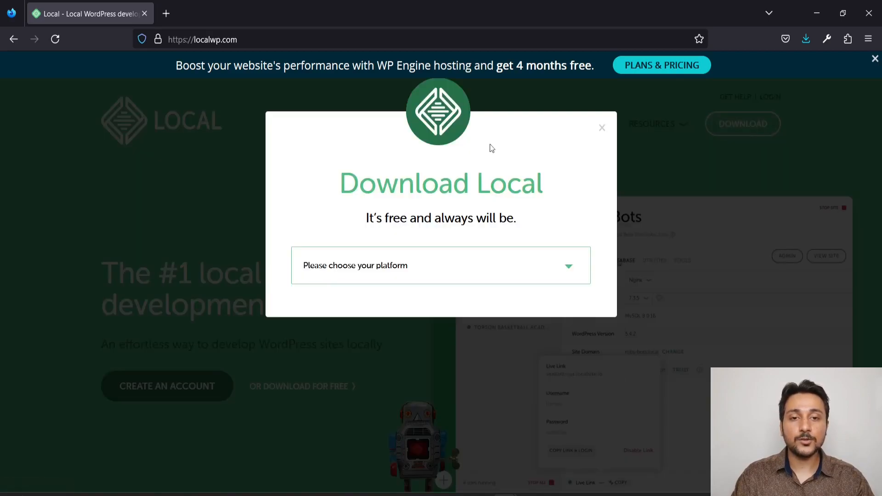
left_click(399, 264)
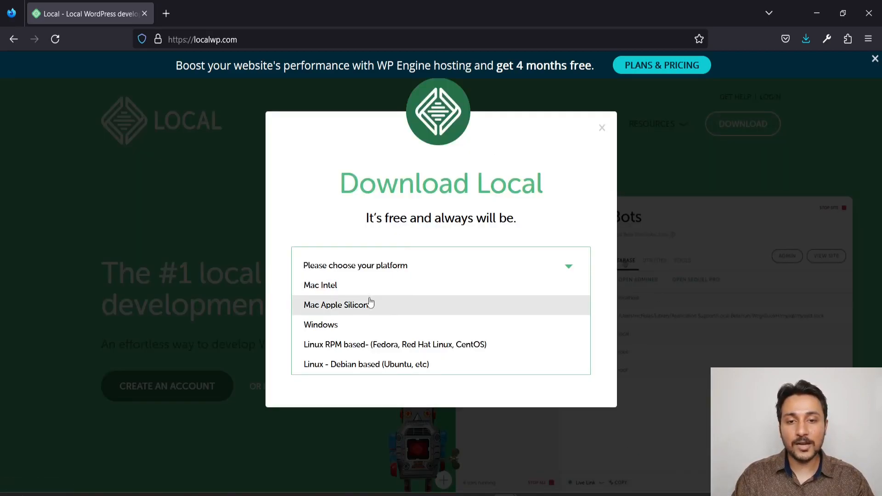
left_click(335, 326)
scroll(362, 271, "down", 3)
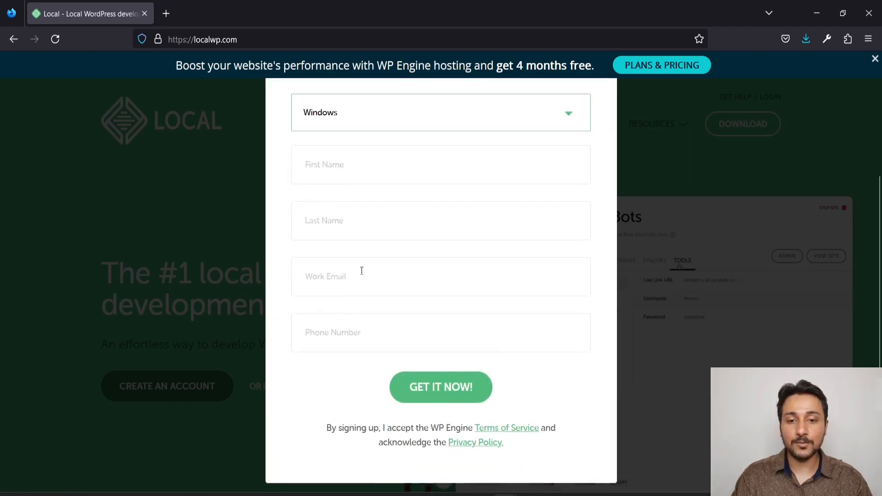
scroll(361, 271, "up", 1)
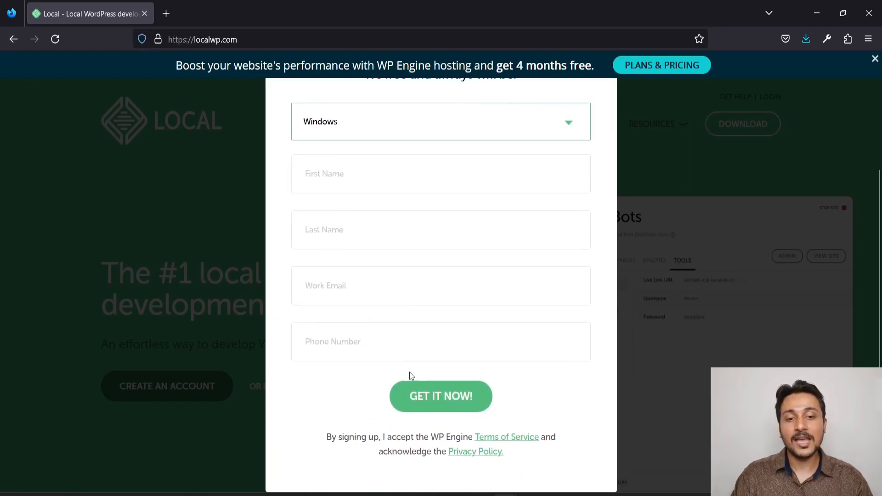
left_click(718, 191)
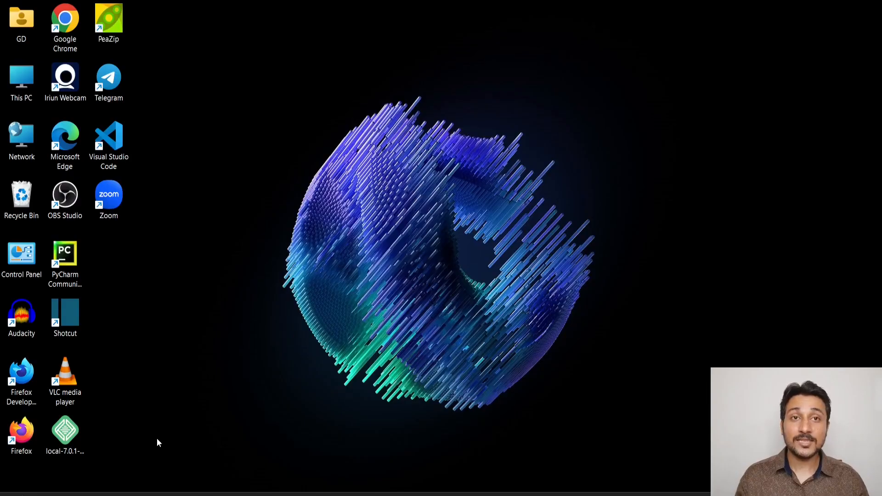
Run the Local 7.0.1 installer from the desktop, installing for the current user only in the default destination folder
left_click(57, 436)
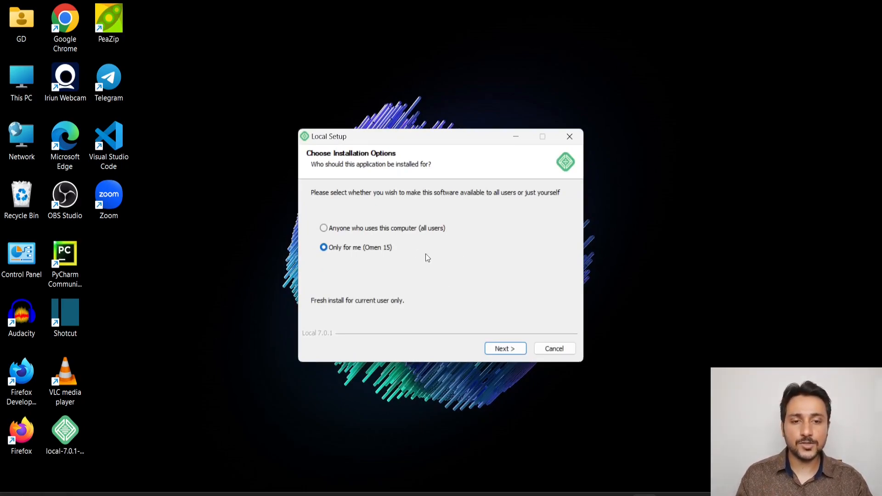
left_click(502, 350)
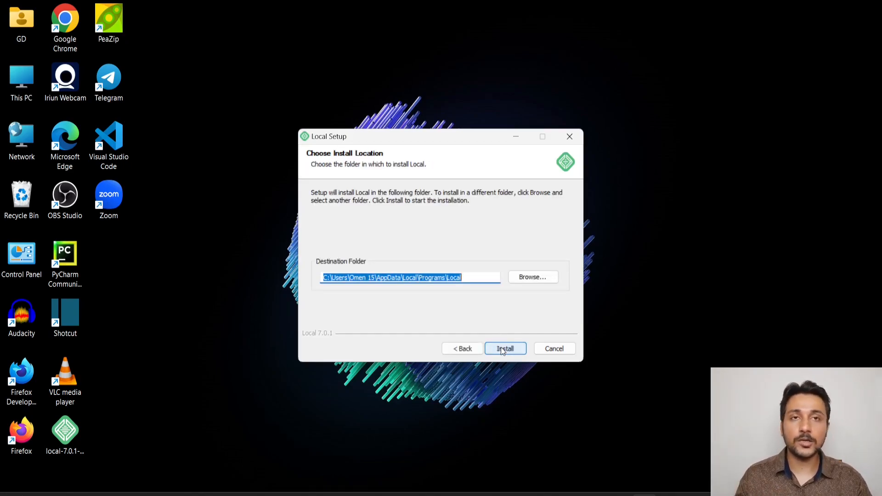
left_click(503, 350)
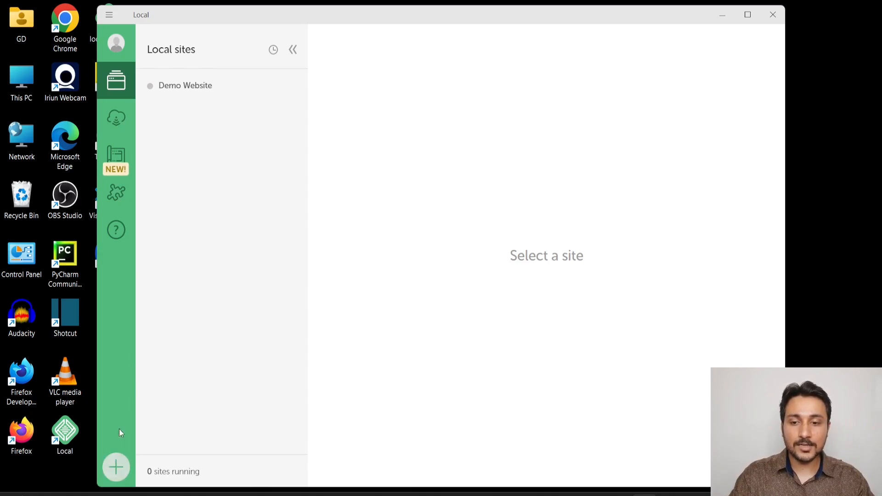
Log in to Local through the browser with a Google account
left_click(118, 42)
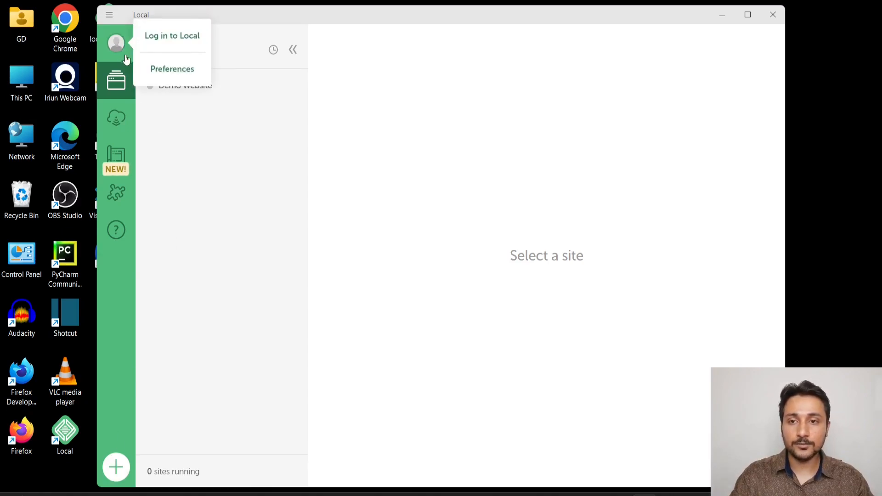
left_click(167, 41)
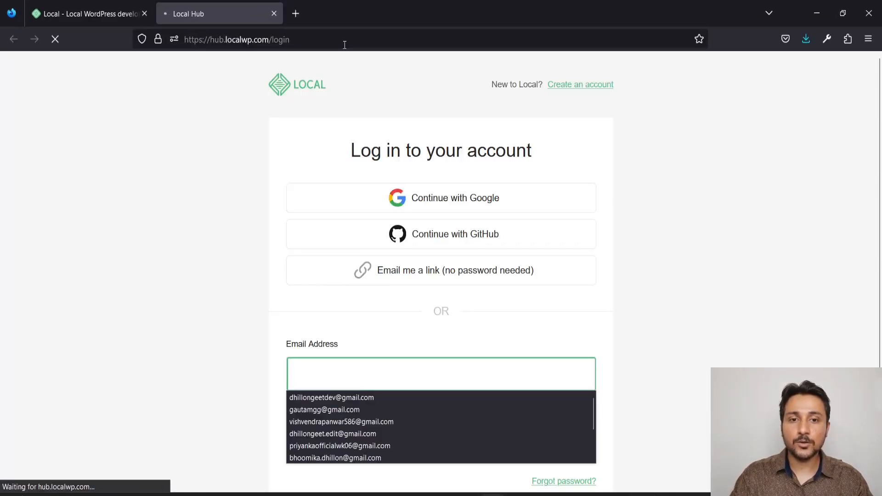
left_click(441, 201)
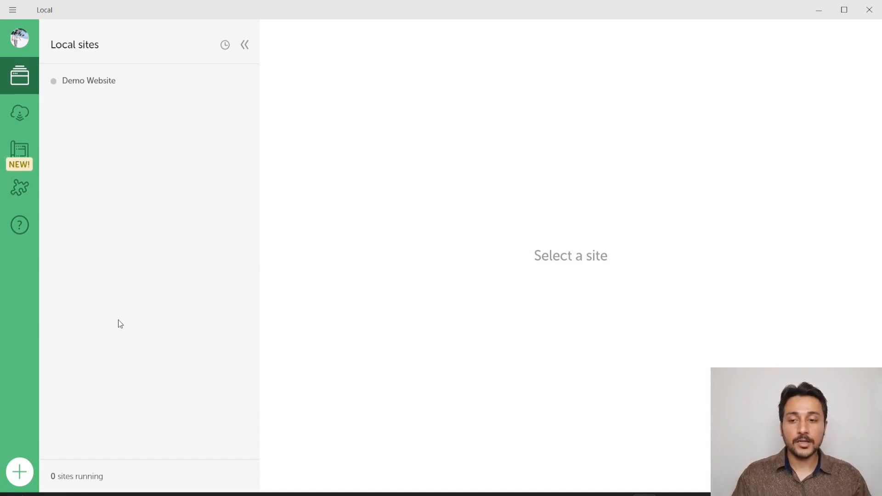
Start creating a new WordPress site in Local and name it My Demo Site
left_click(20, 473)
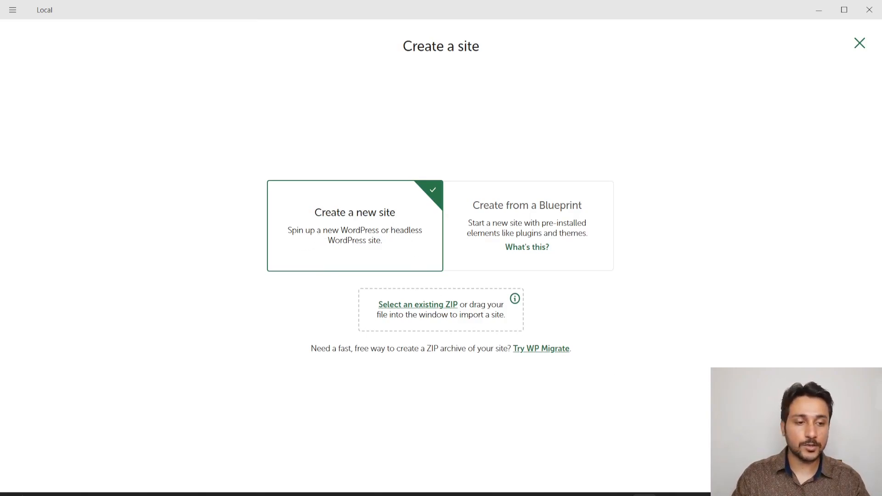
left_click(826, 467)
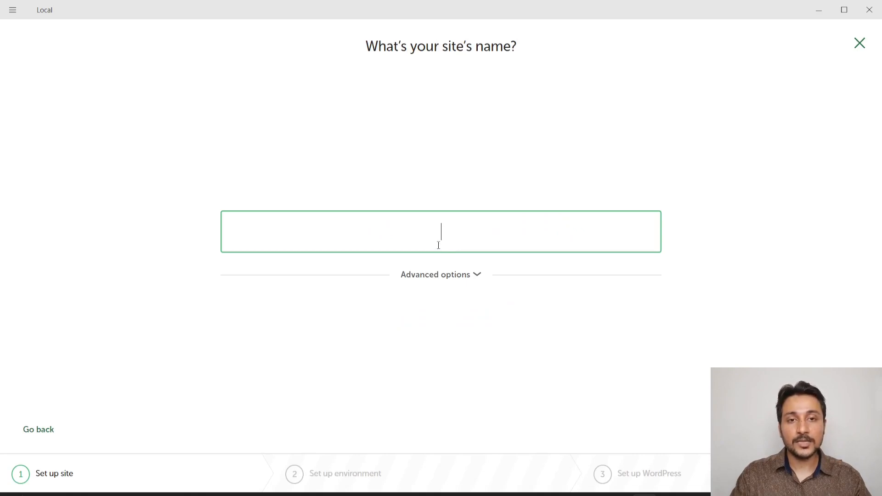
type("My Demo Site")
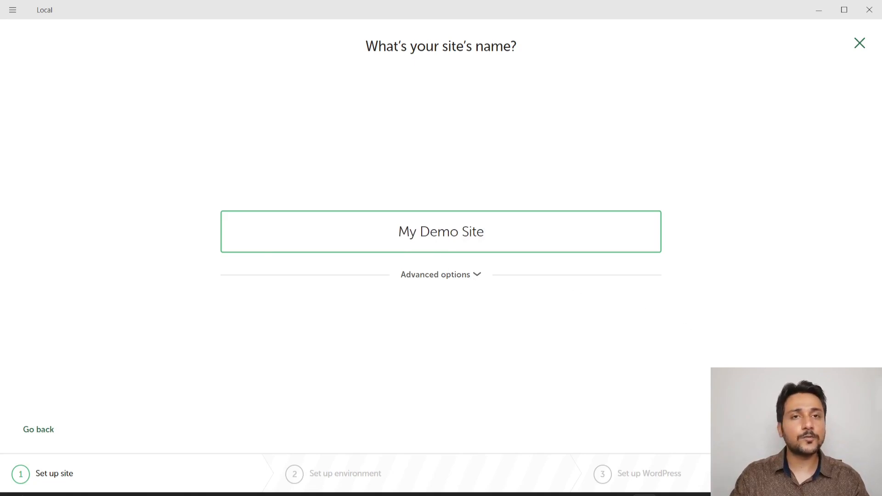
key("Return")
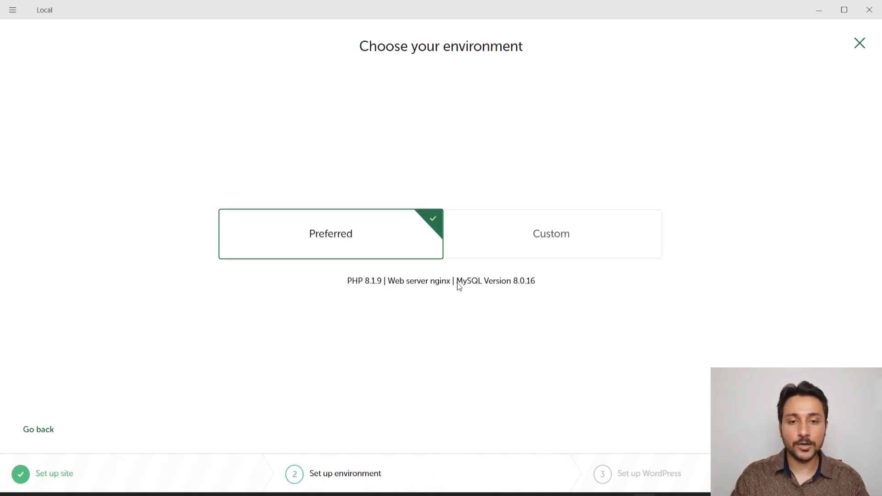
Keep the Preferred environment for the site and continue to the WordPress setup
left_click(533, 255)
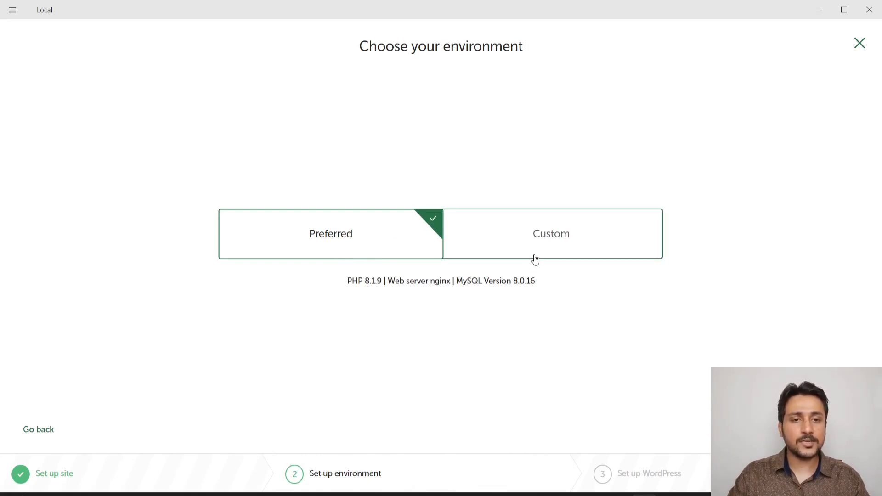
left_click(350, 199)
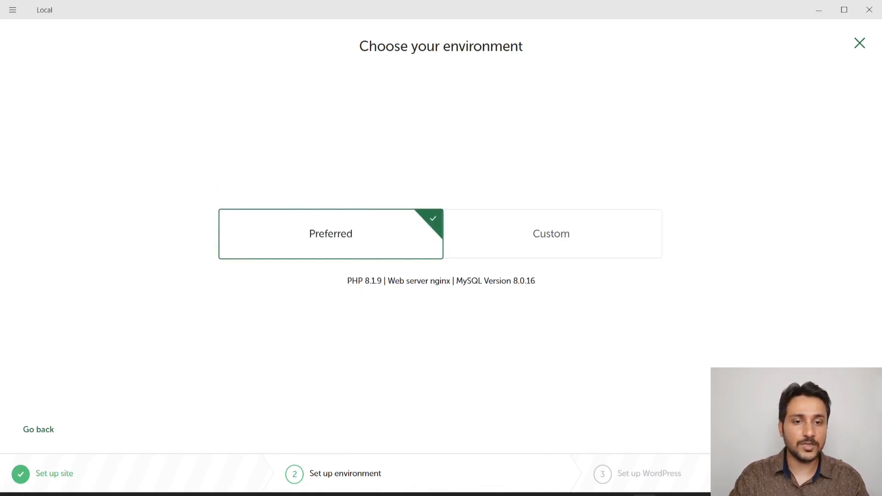
left_click(832, 430)
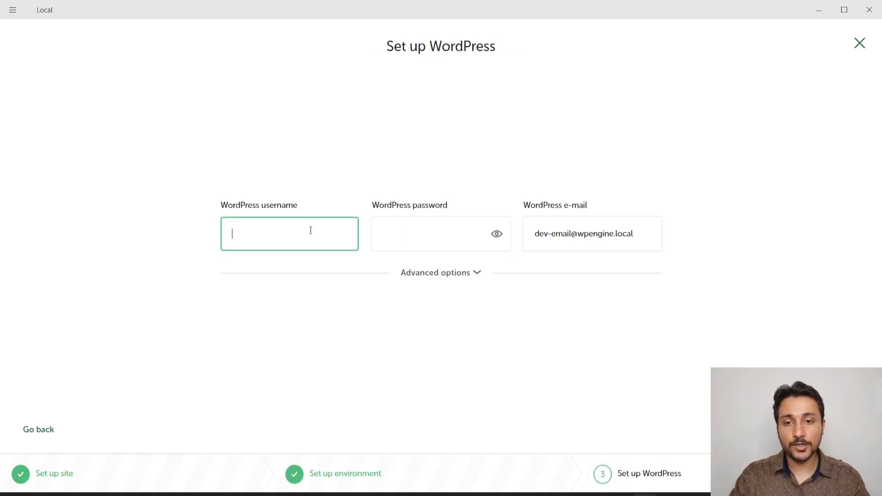
Set the WordPress username to admin, enter and reveal the WordPress password, and select the prefilled e-mail address
type("admin")
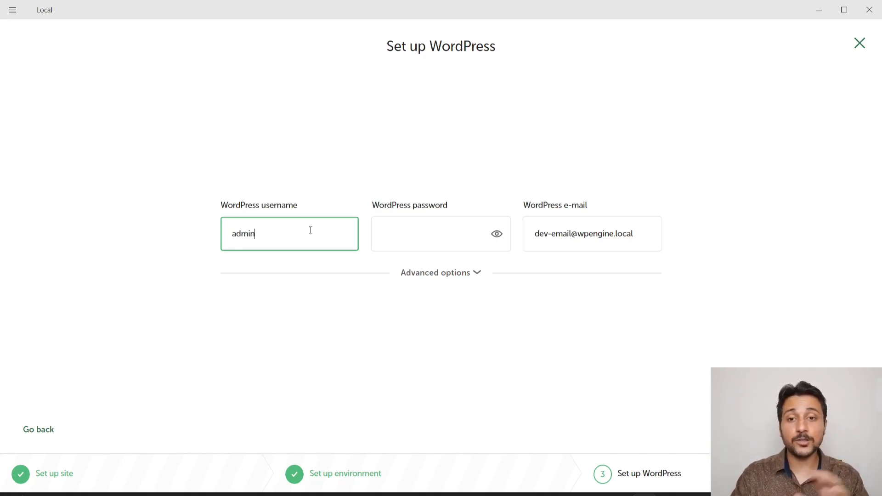
key("Tab")
type("admin")
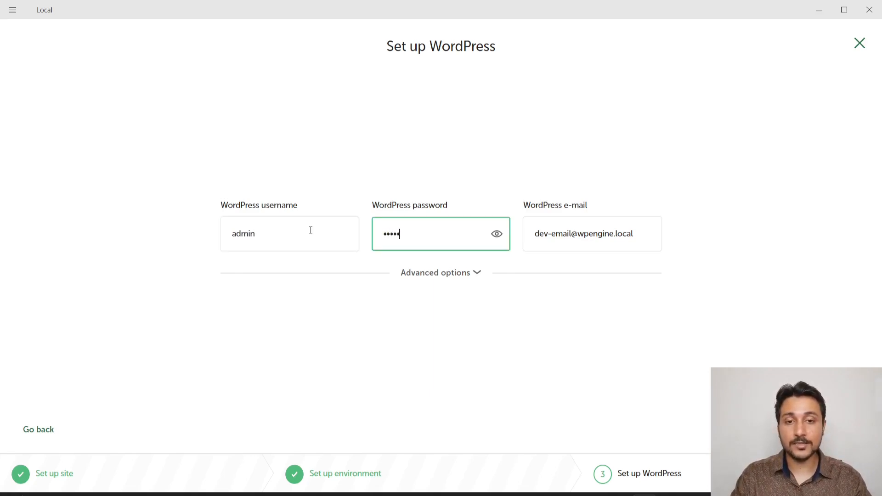
left_click(499, 242)
left_click(551, 234)
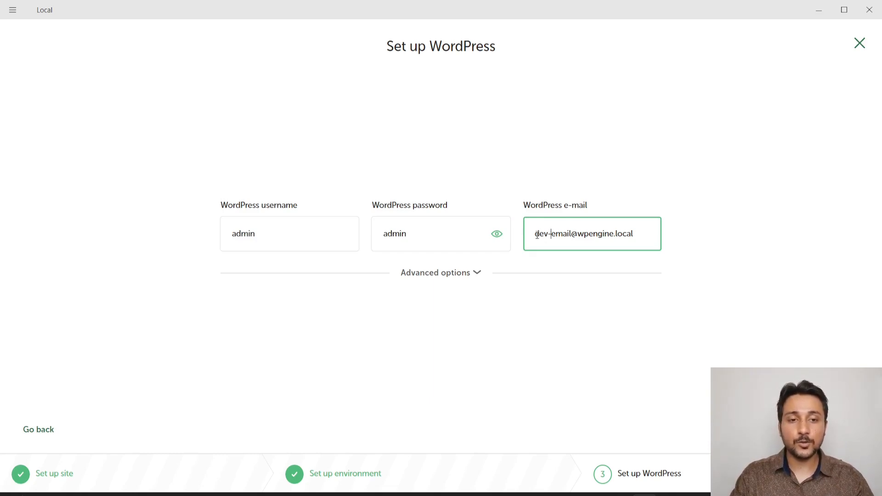
left_click_drag(536, 235, 679, 251)
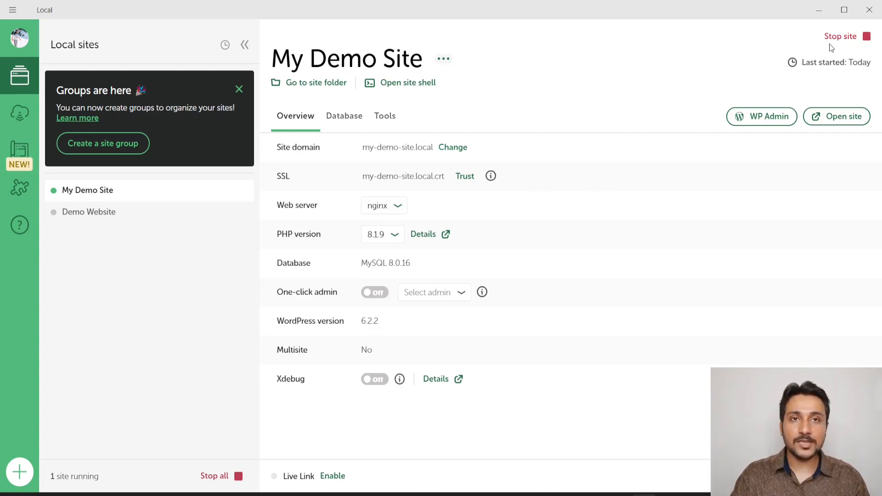
Stop My Demo Site and start it again after comparing its overview with Demo Website's
left_click(854, 44)
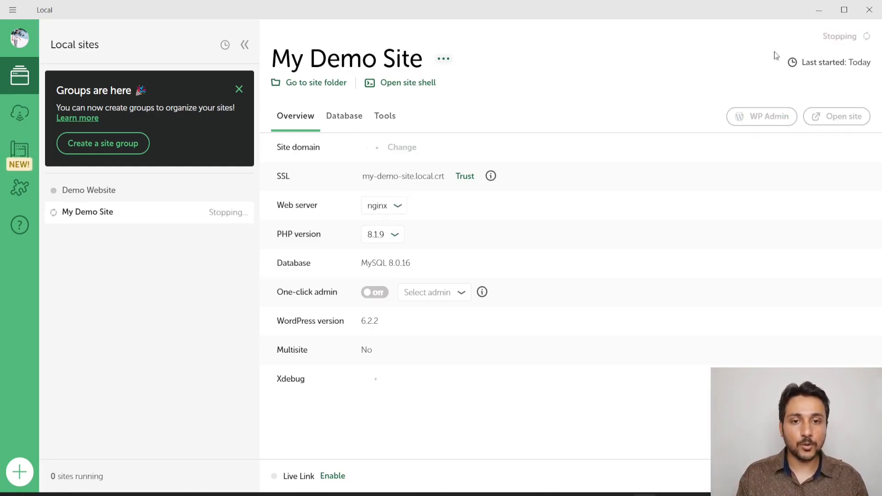
left_click(94, 191)
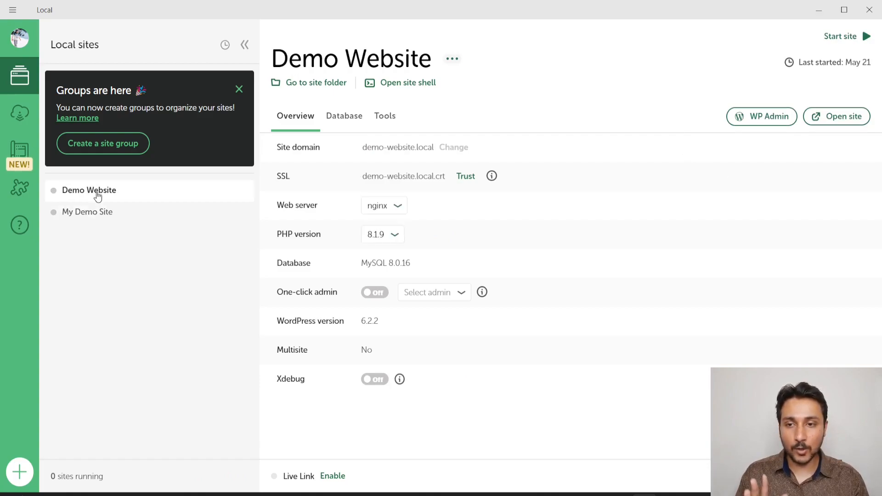
left_click(96, 216)
left_click(94, 192)
left_click(95, 211)
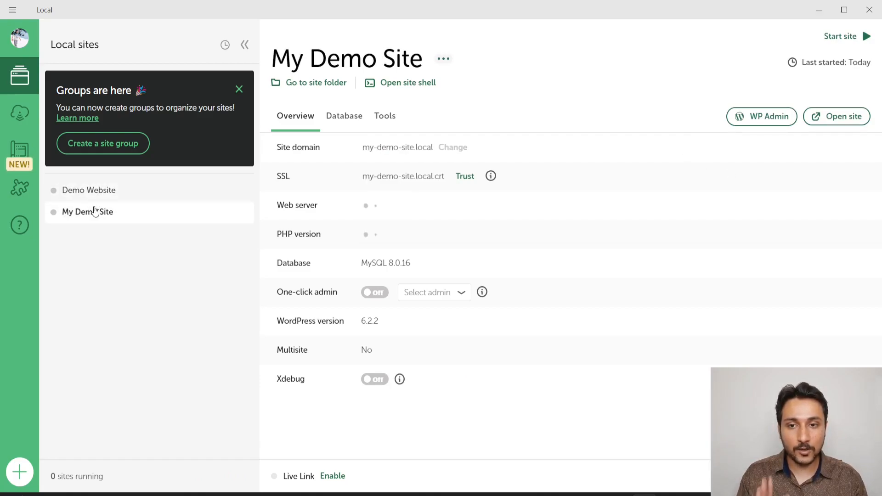
left_click(835, 39)
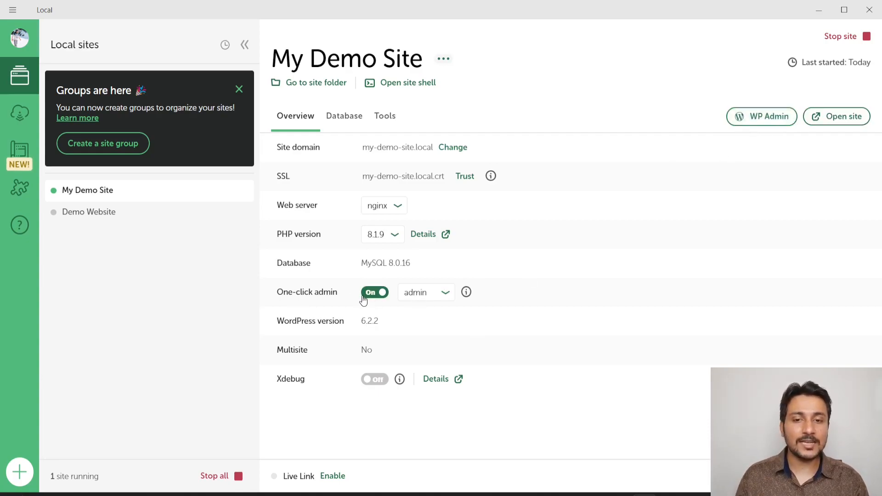
Use the admin user for one-click admin and open My Demo Site's WordPress dashboard
left_click(437, 298)
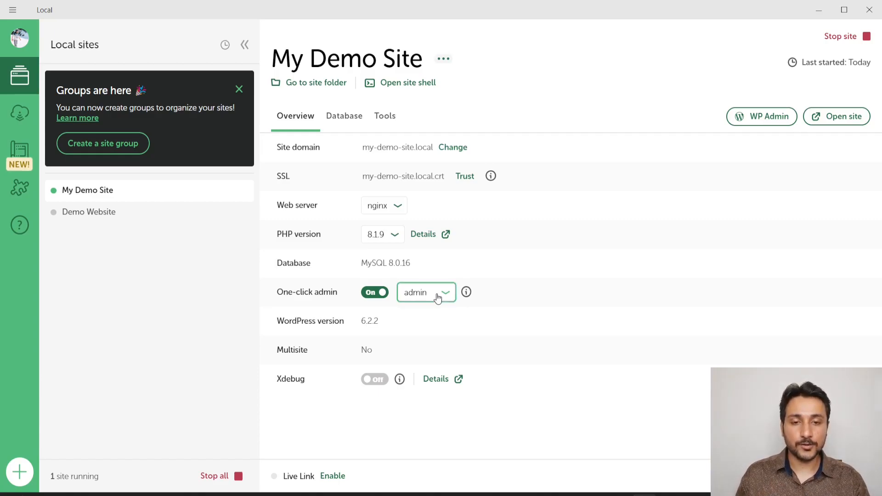
left_click(419, 309)
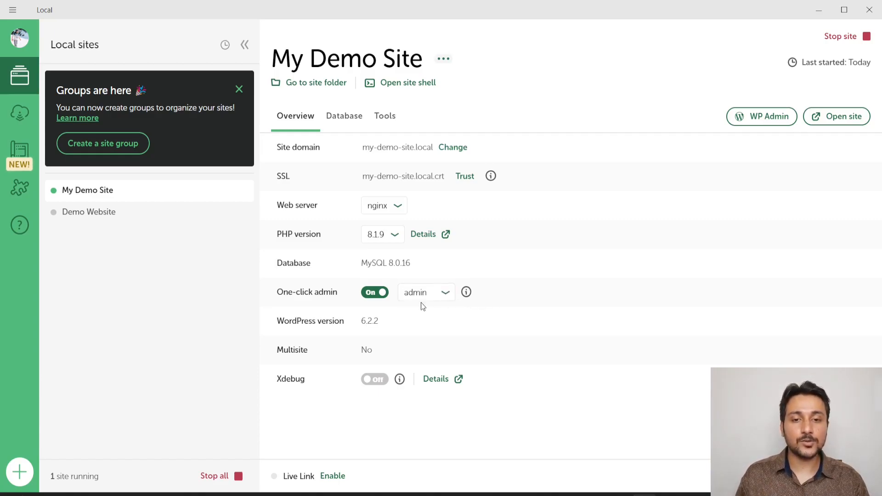
left_click(746, 115)
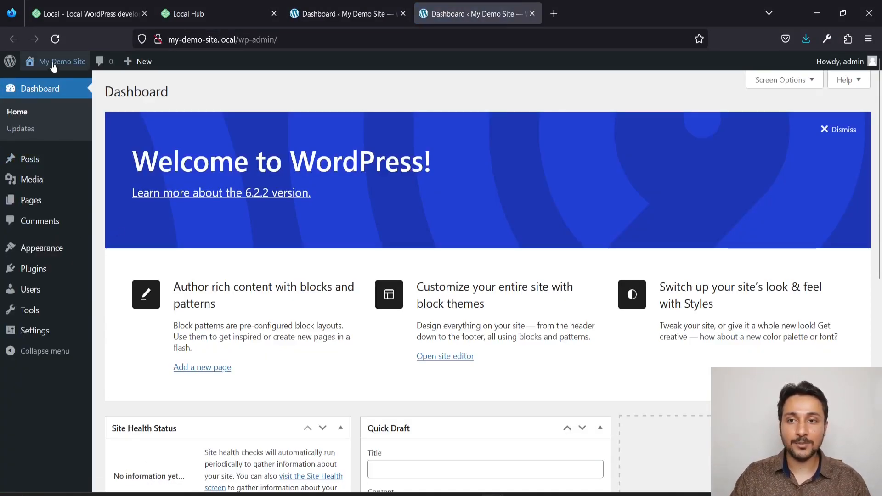
Visit My Demo Site's front page in a separate tab, look through it and return to the WordPress dashboard
mouse_move(55, 61)
left_click(44, 85)
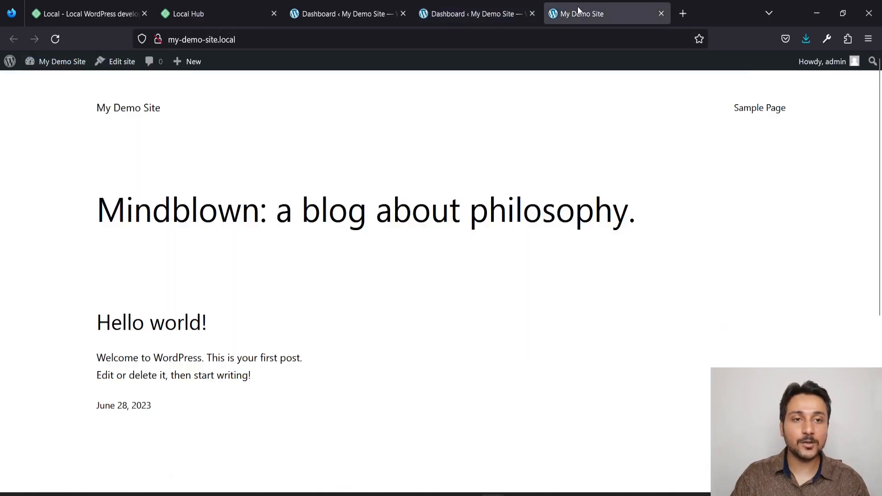
scroll(410, 259, "down", 1)
scroll(412, 261, "down", 5)
scroll(411, 261, "up", 6)
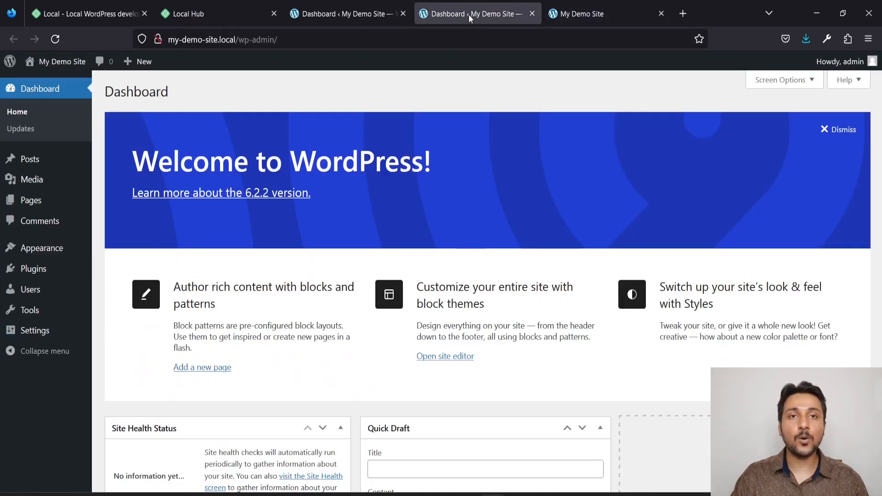
left_click(470, 20)
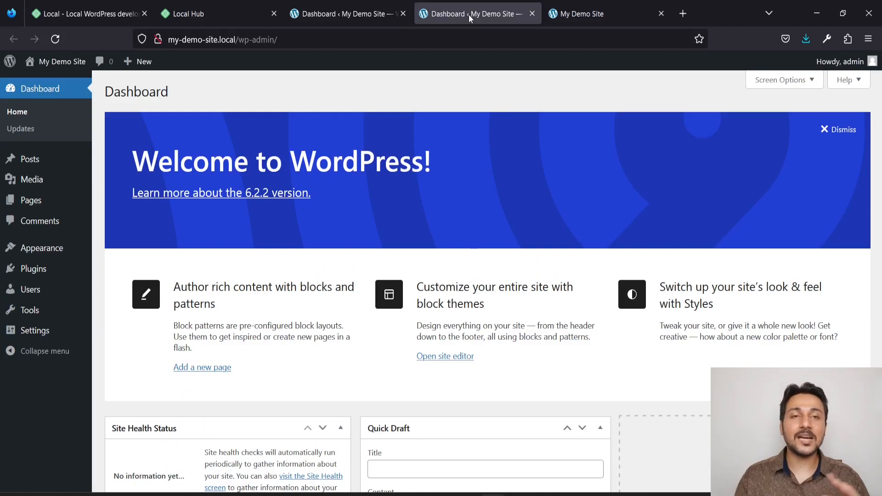